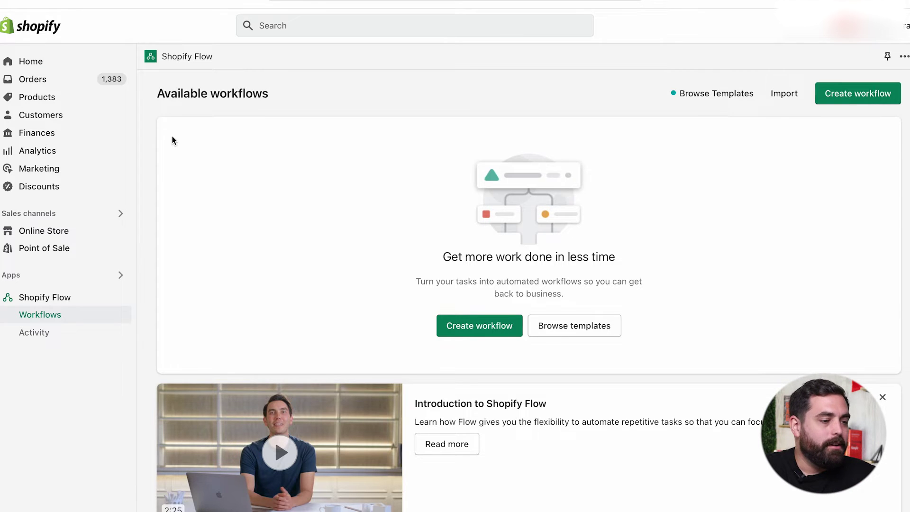
- Create a new workflow and open the selection of Shopify triggers
scroll(172, 140, "down", 6)
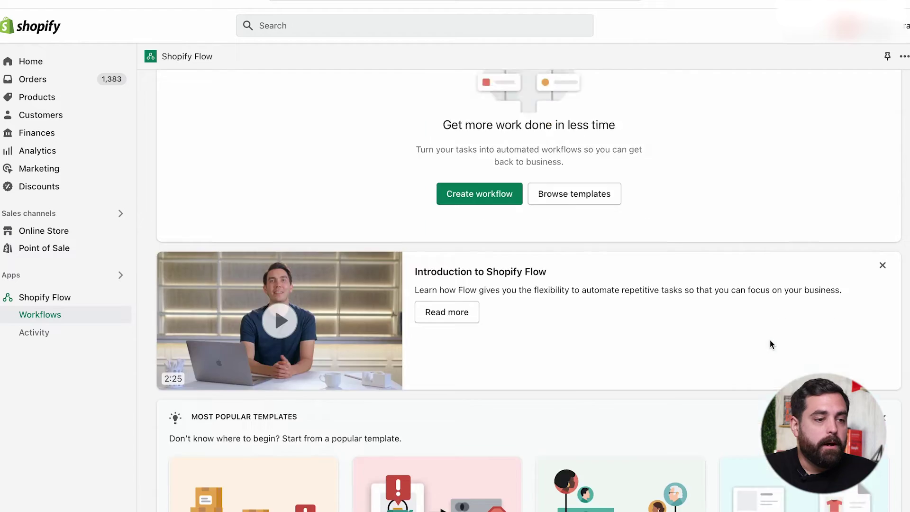
scroll(770, 340, "up", 4)
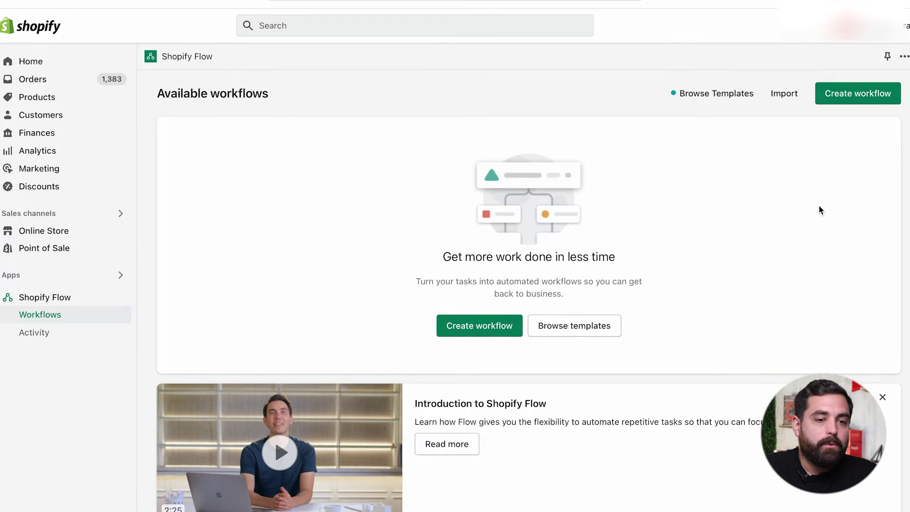
left_click(851, 95)
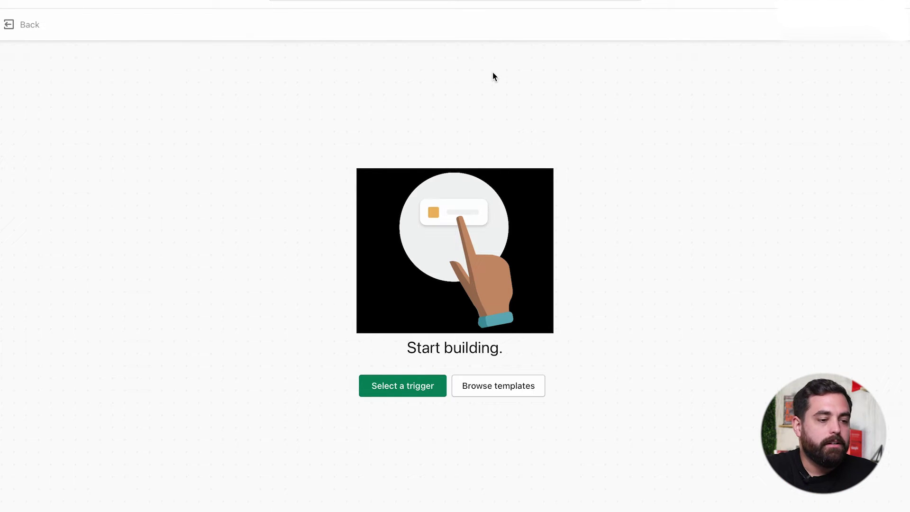
left_click(382, 391)
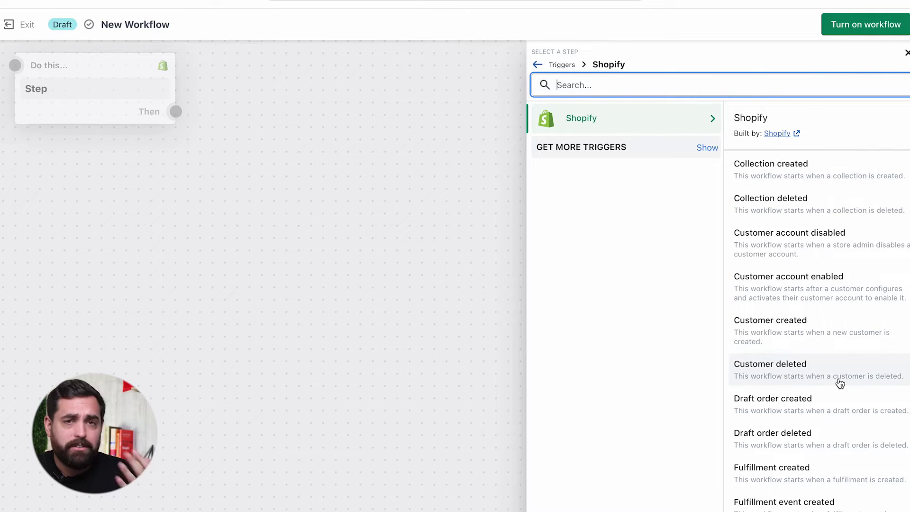
- Look through the available Shopify triggers and the additional triggers offered by third-party apps
scroll(840, 383, "down", 5)
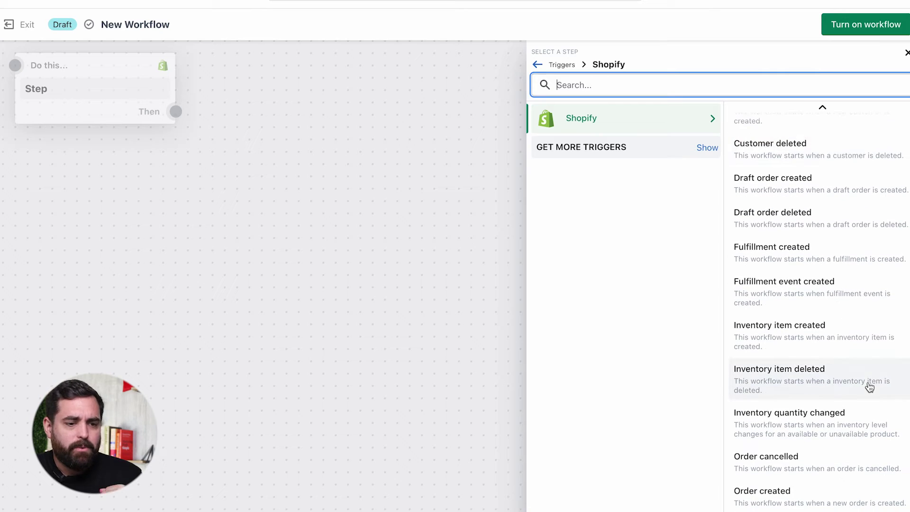
scroll(871, 387, "down", 9)
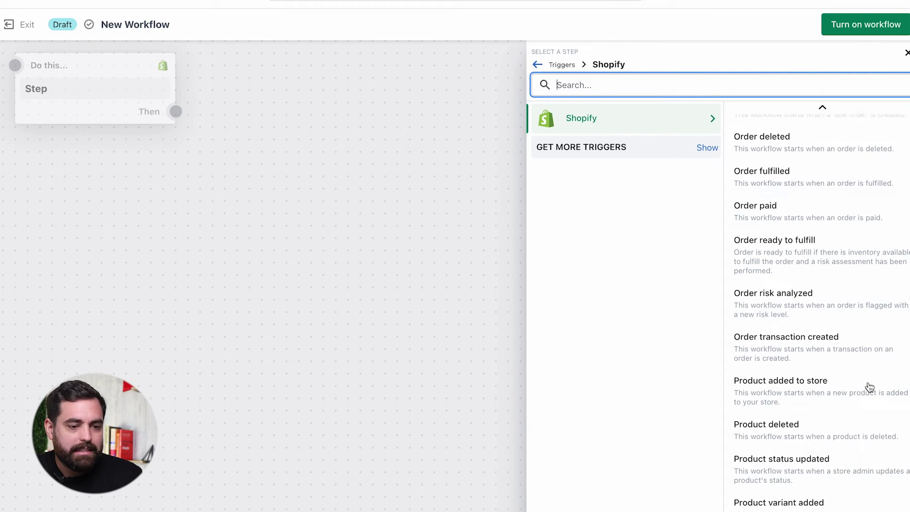
scroll(834, 182, "down", 1)
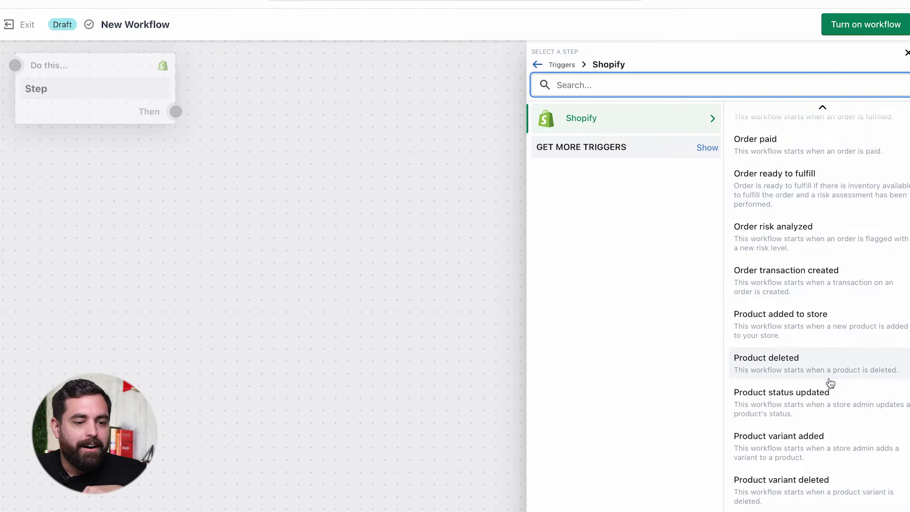
scroll(829, 243, "down", 2)
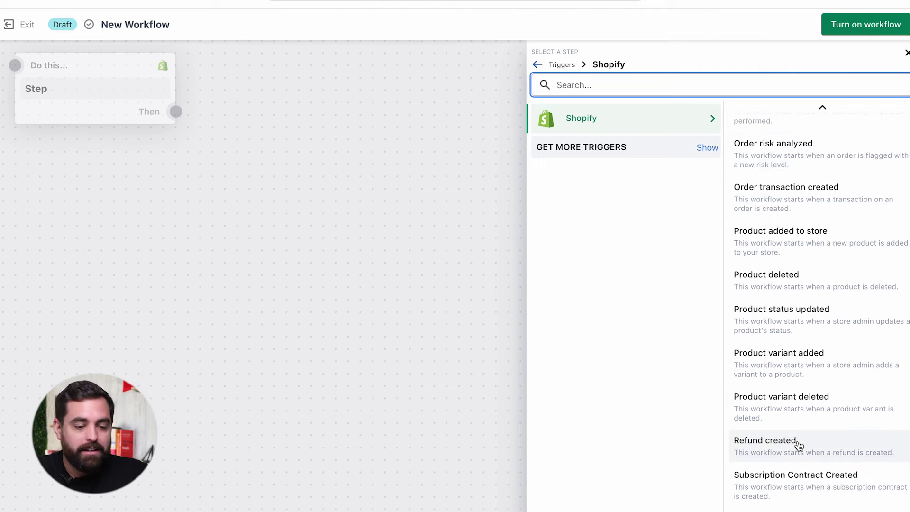
scroll(832, 261, "up", 15)
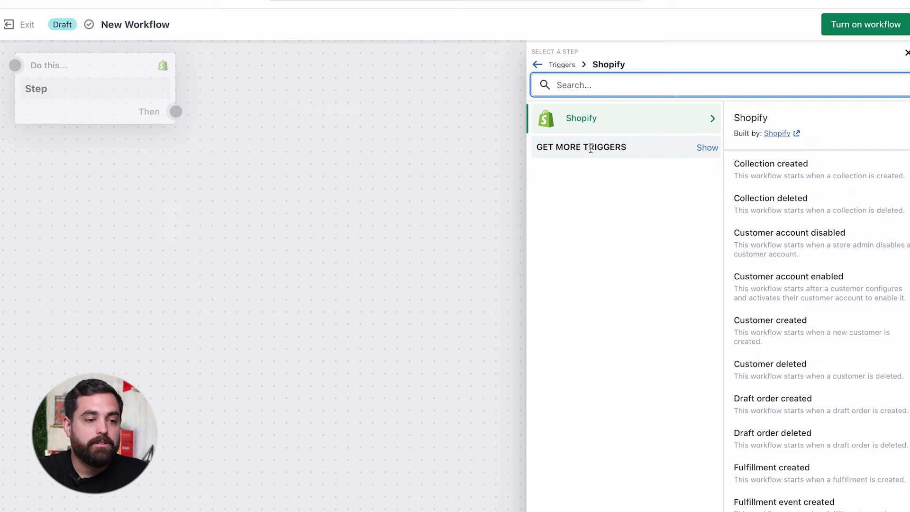
left_click(703, 151)
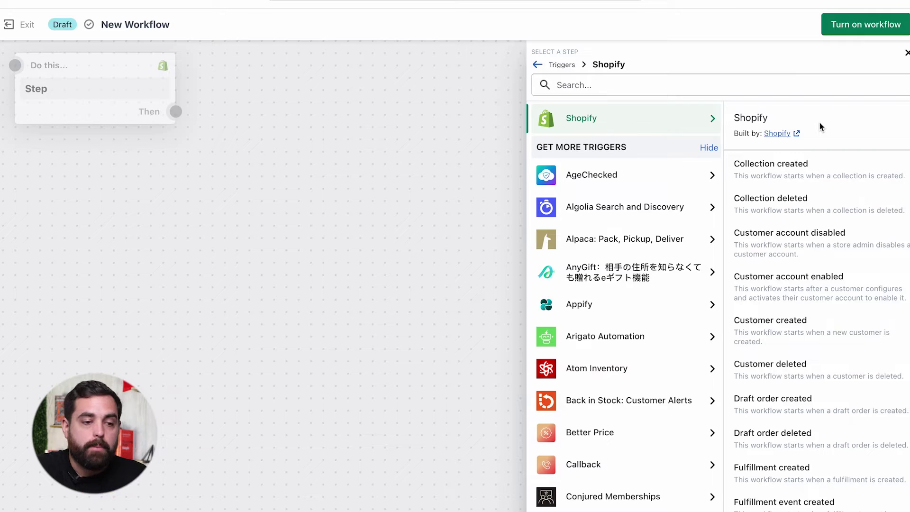
scroll(671, 355, "down", 5)
scroll(672, 354, "down", 20)
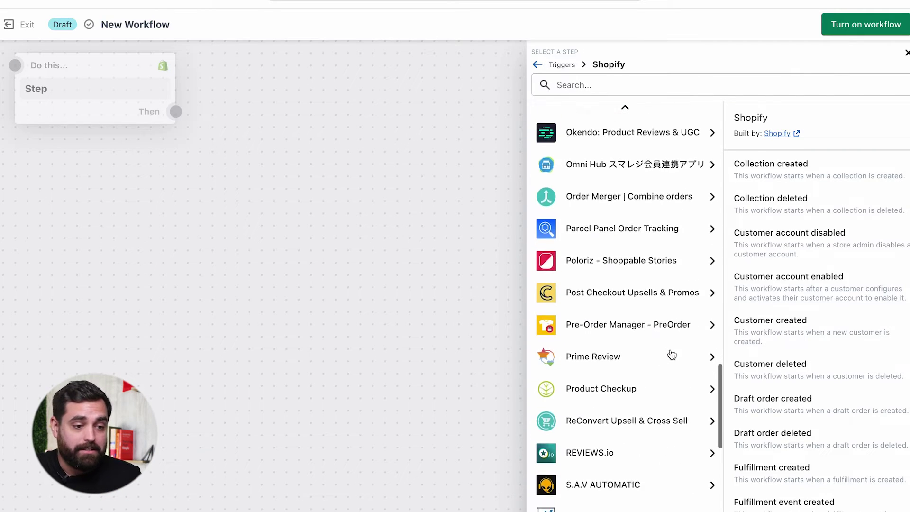
scroll(672, 354, "down", 15)
scroll(672, 355, "up", 20)
scroll(672, 354, "up", 10)
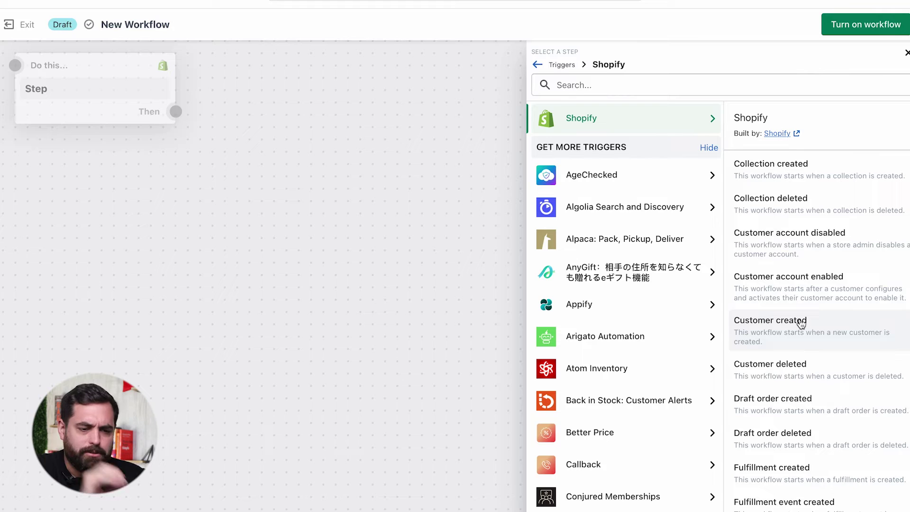
- Choose Customer created as the workflow's trigger and close its details
left_click(778, 335)
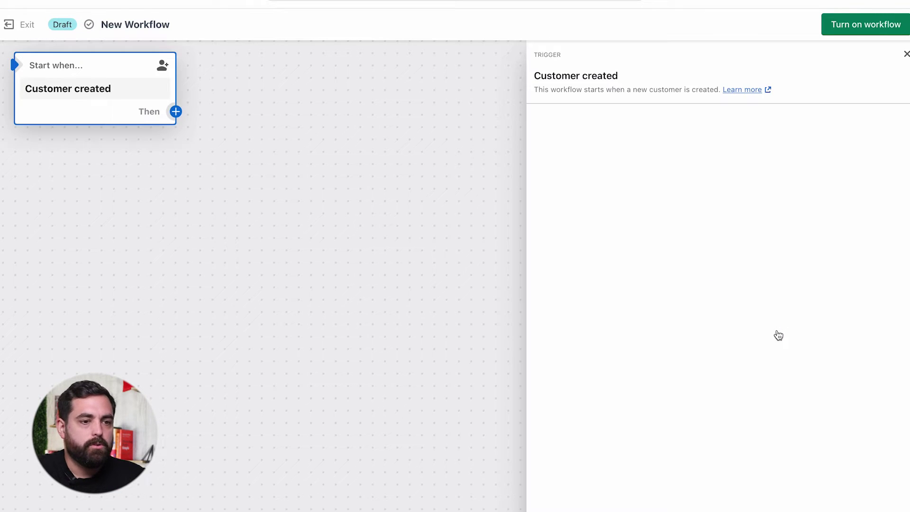
left_click(907, 54)
- Add a condition after the Customer created trigger, keeping the rule "If all conditions are met"
mouse_move(183, 114)
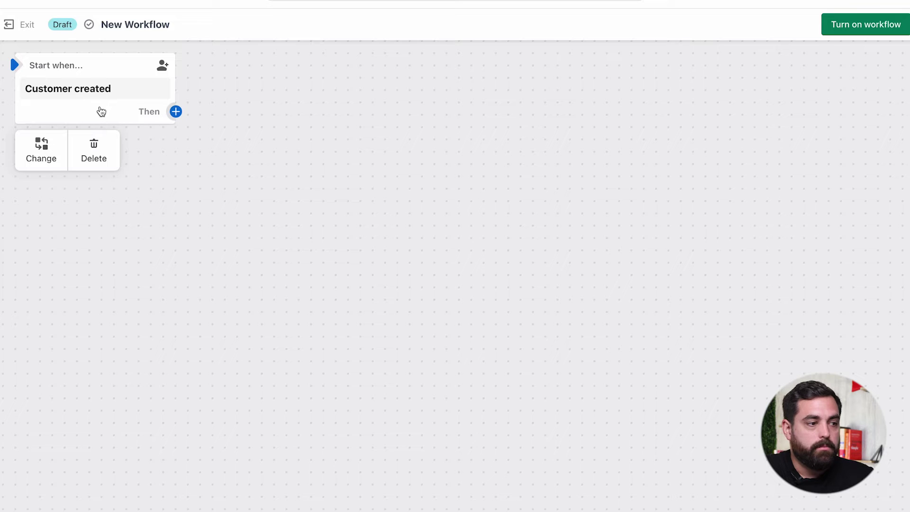
left_click(176, 112)
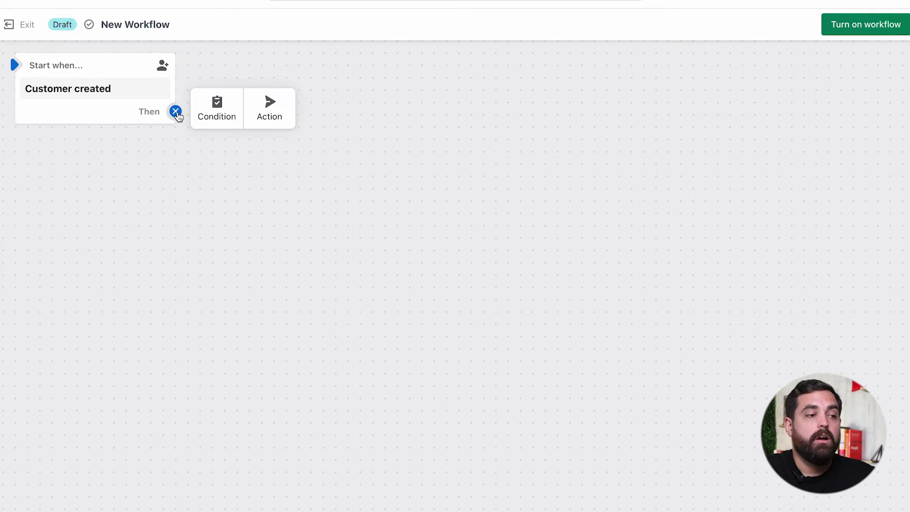
left_click(212, 116)
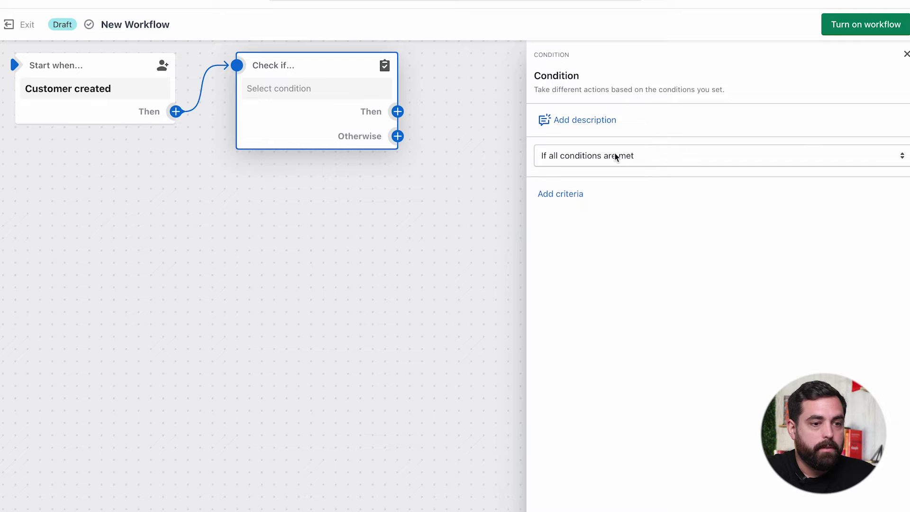
left_click(693, 156)
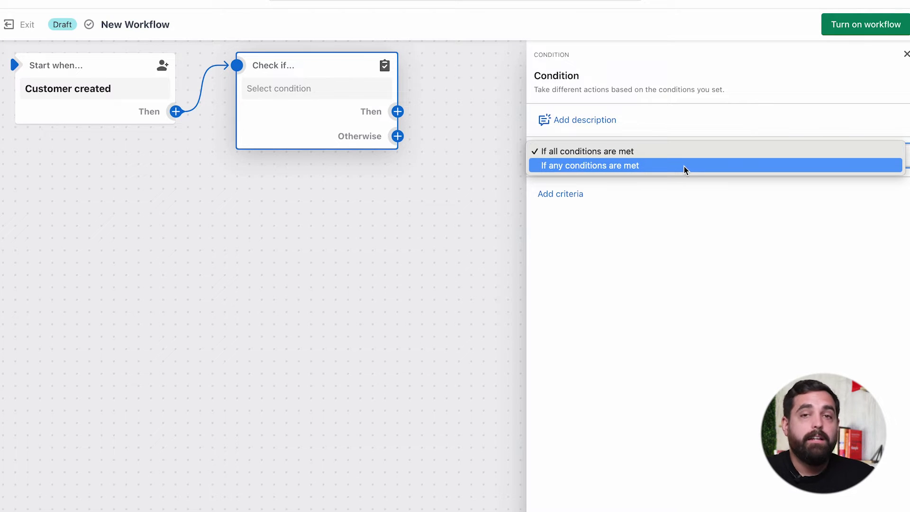
left_click(667, 150)
- Add a criterion to the condition based on the customer's amountSpent amount
left_click(564, 197)
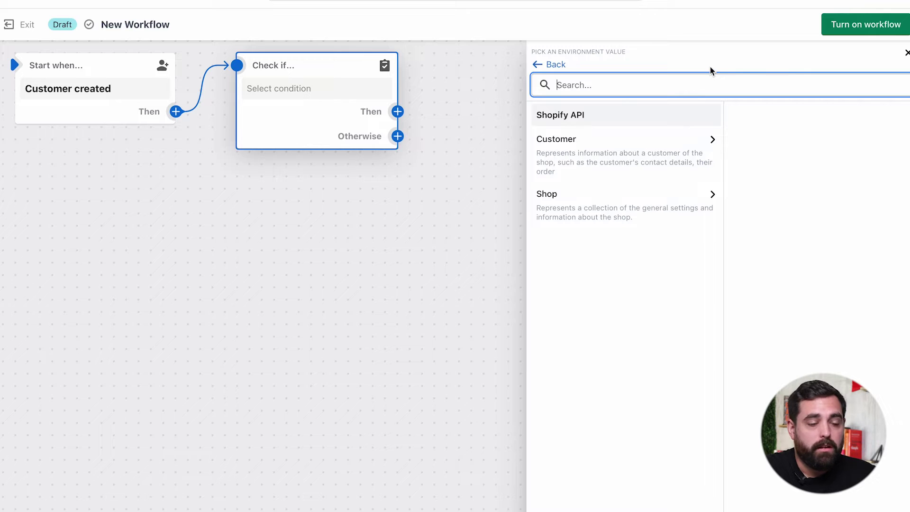
left_click(611, 144)
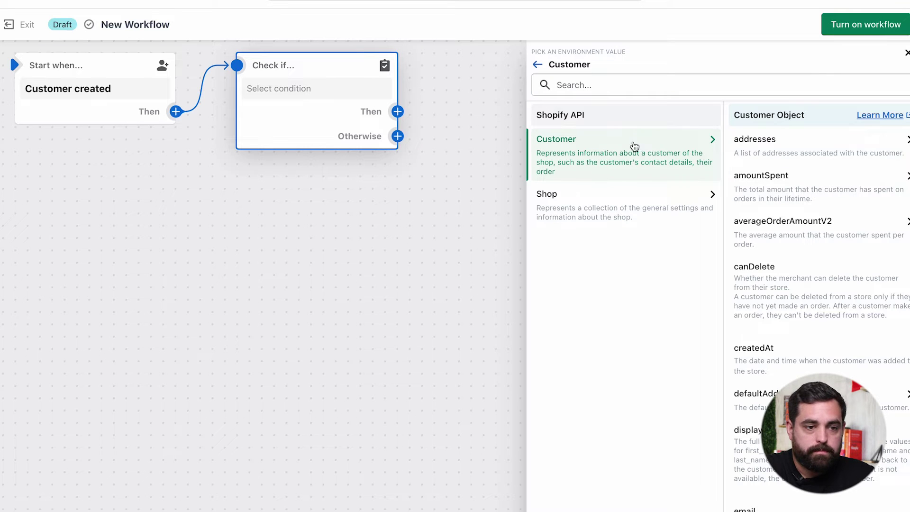
left_click(807, 190)
left_click(815, 155)
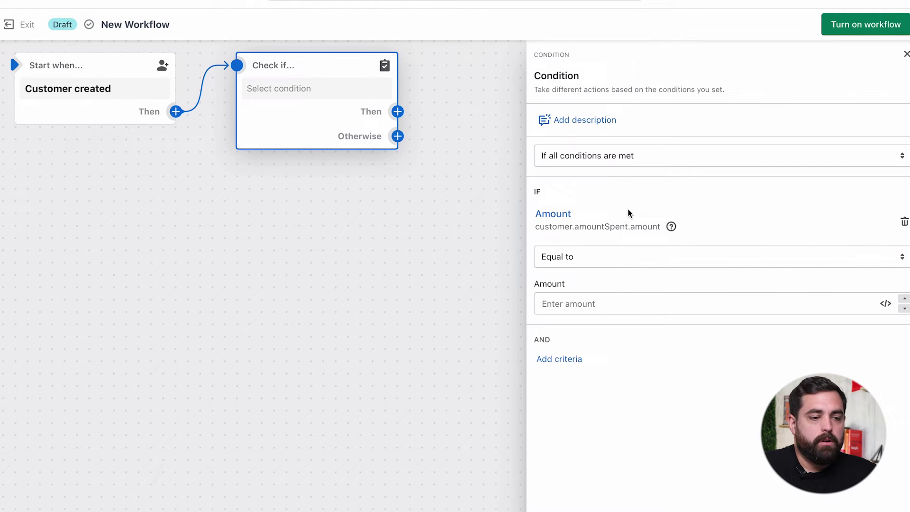
- Set the amount spent criterion to Greater than 300 and close the condition's settings
left_click(577, 261)
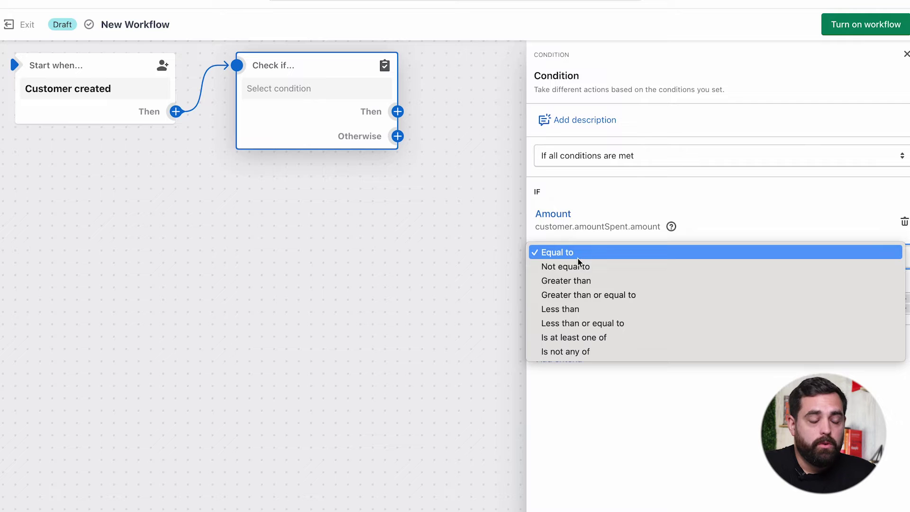
left_click(611, 284)
left_click(564, 311)
type("300")
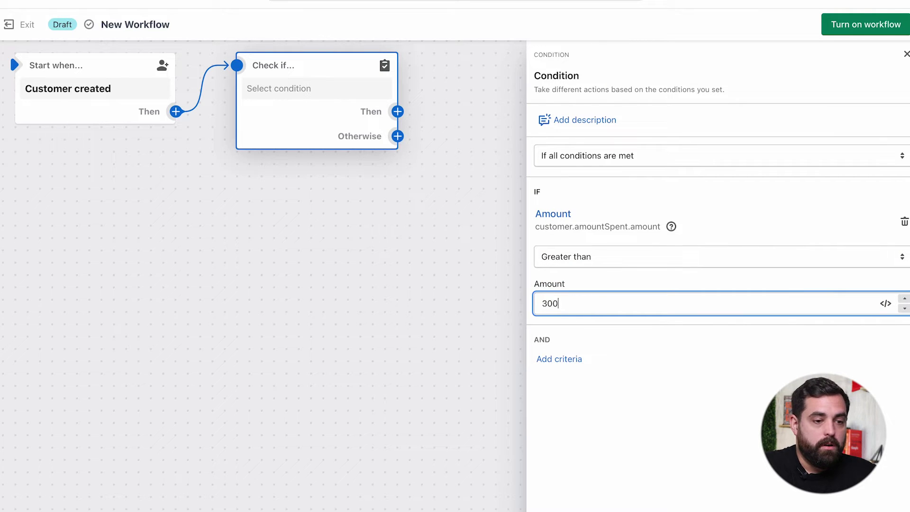
left_click(678, 325)
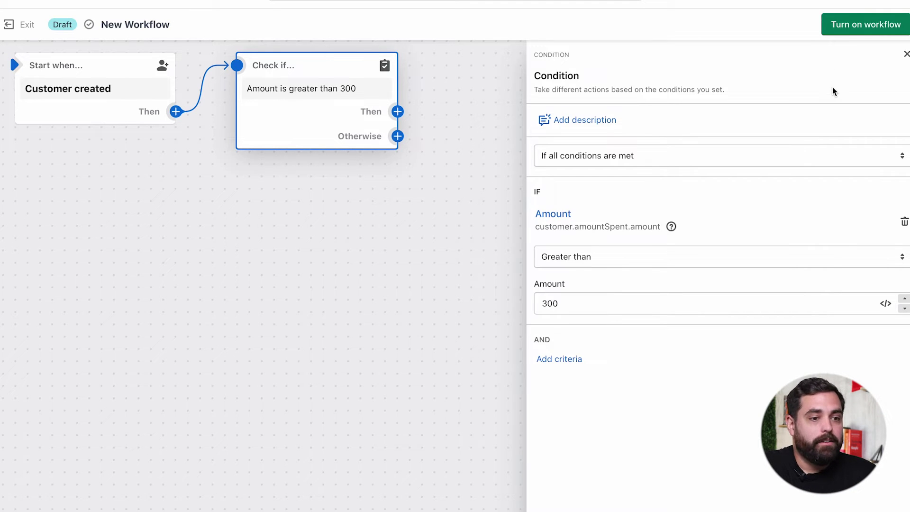
left_click(906, 54)
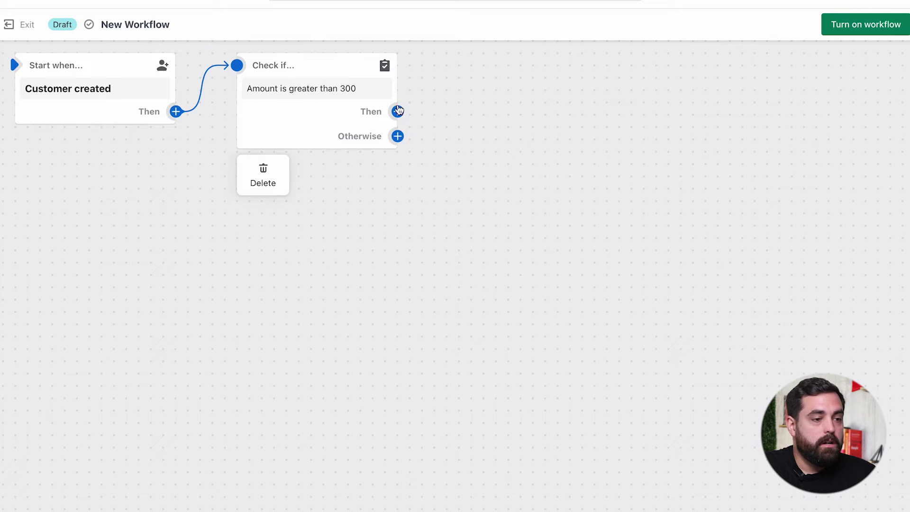
- Add an Add customer tags action to the condition's Then branch and enter VIP as the tag
mouse_move(206, 110)
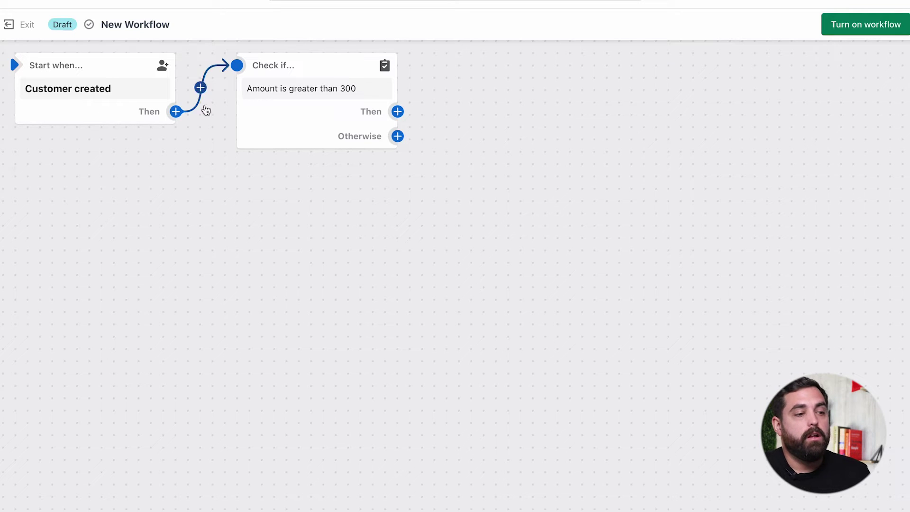
mouse_move(262, 114)
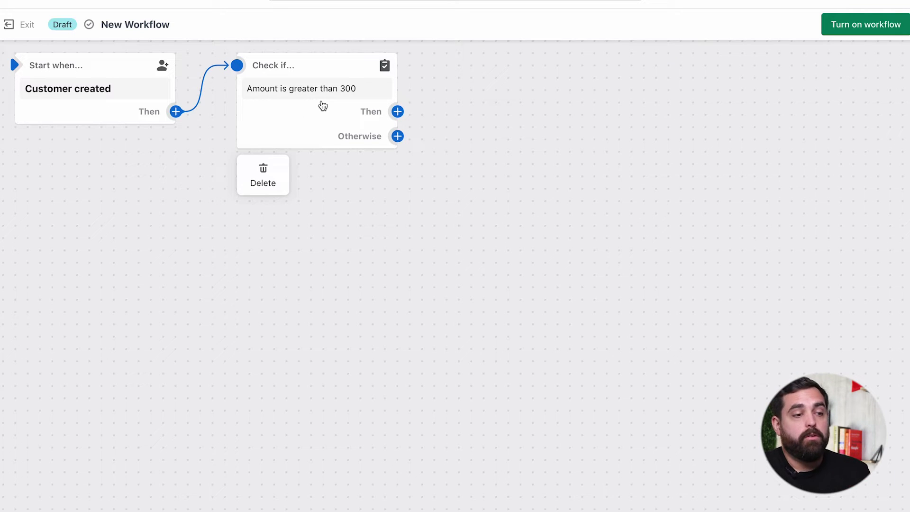
left_click(398, 113)
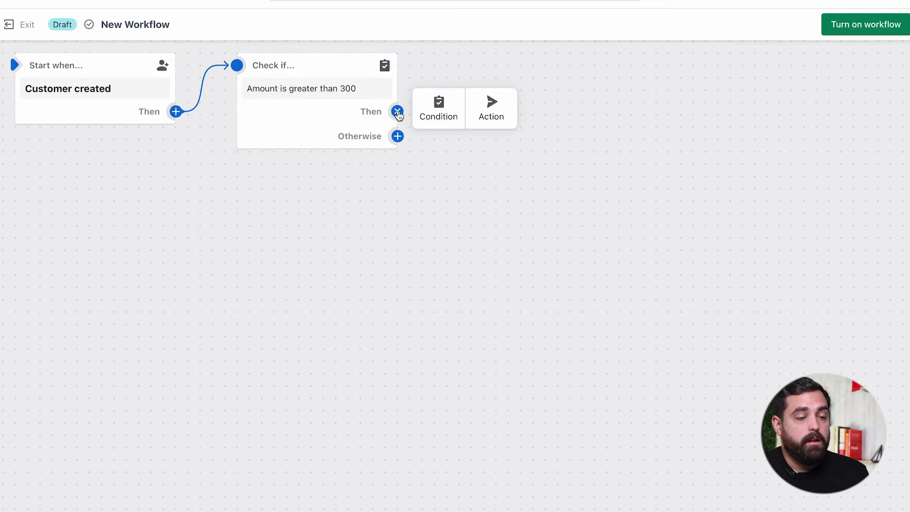
left_click(491, 105)
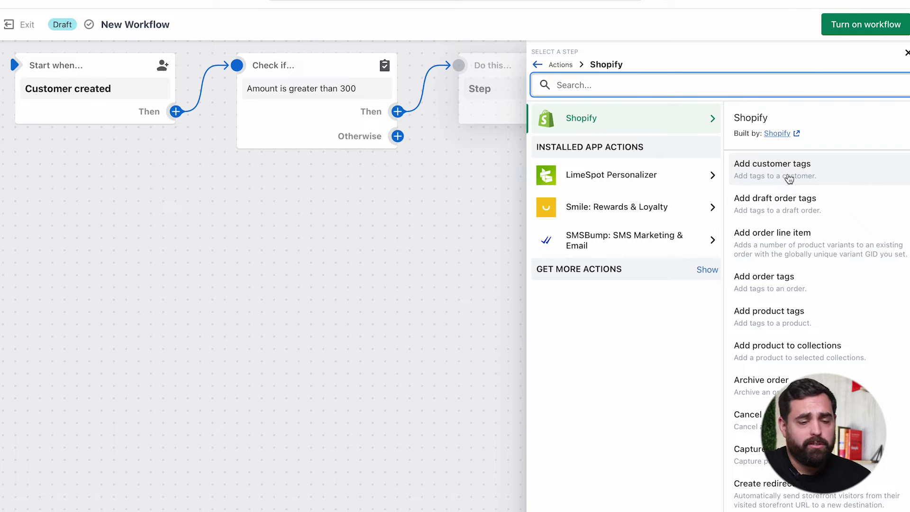
left_click(808, 178)
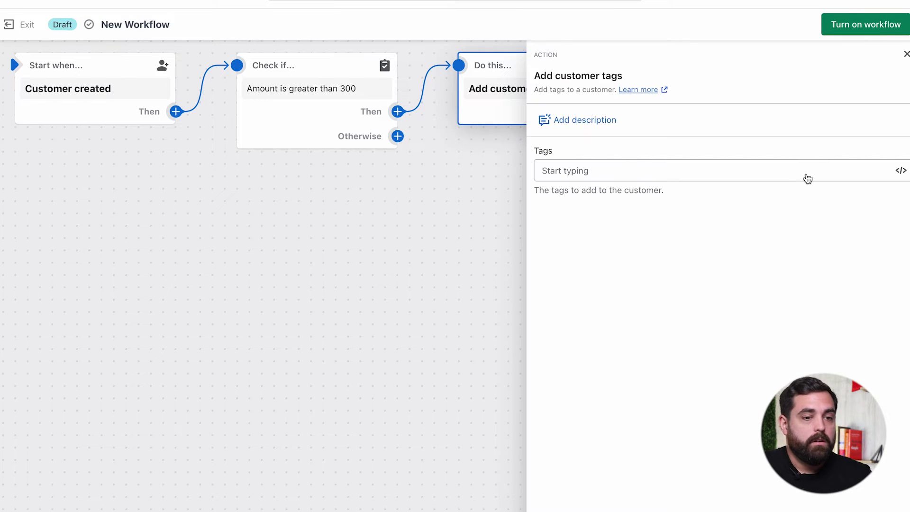
type("VIP")
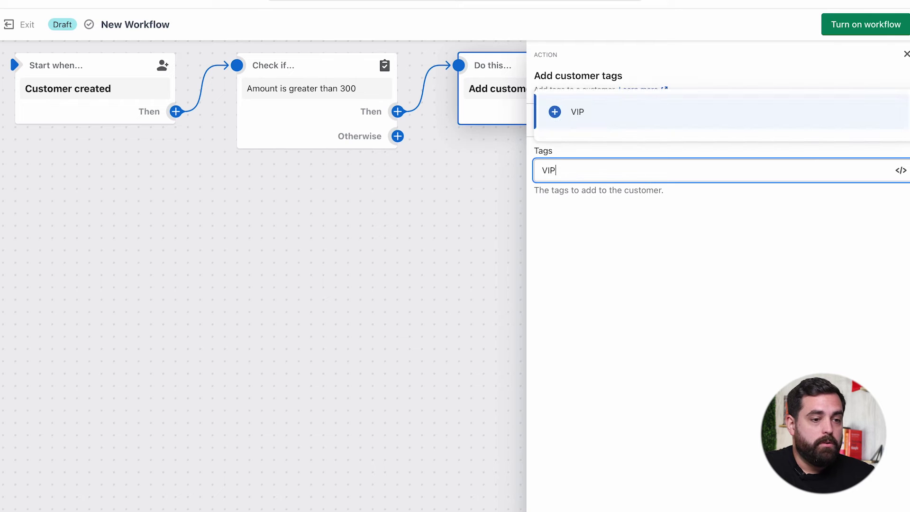
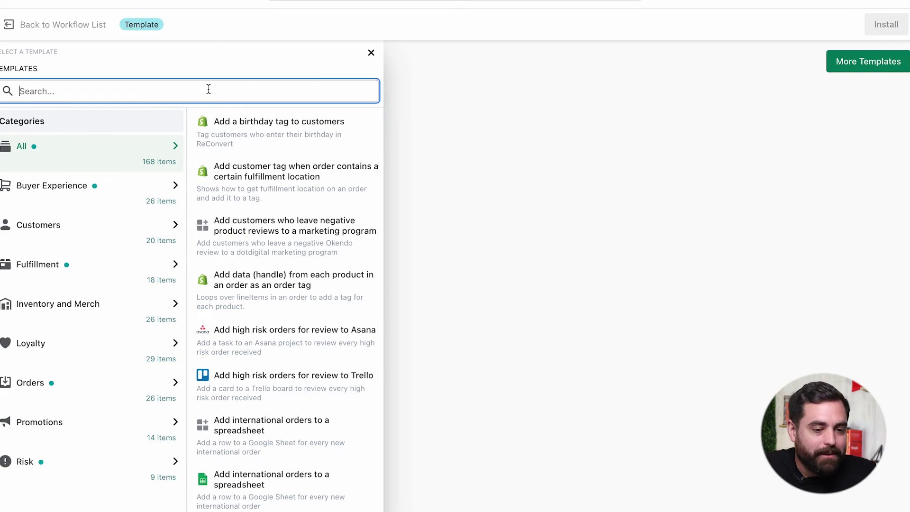
- Search the workflow templates for "hide" and open "Hide and republish products based on inventory level"
type("hide")
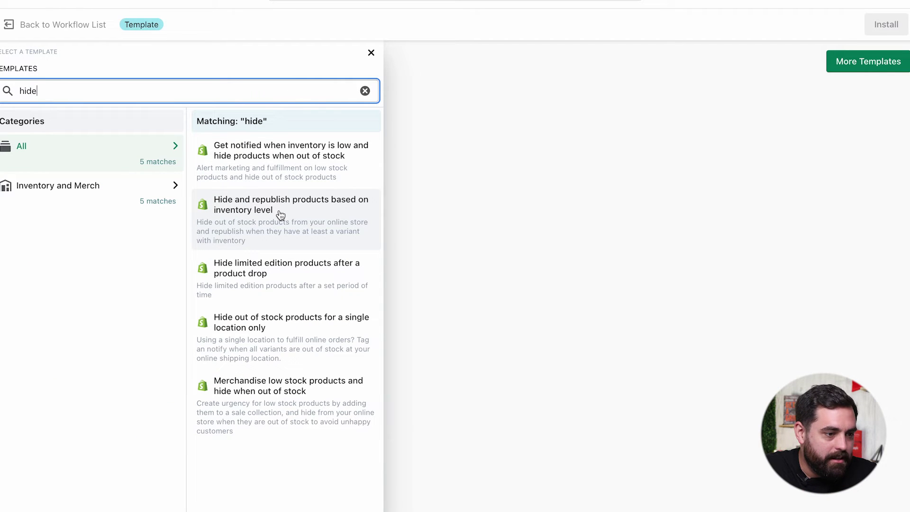
left_click(243, 226)
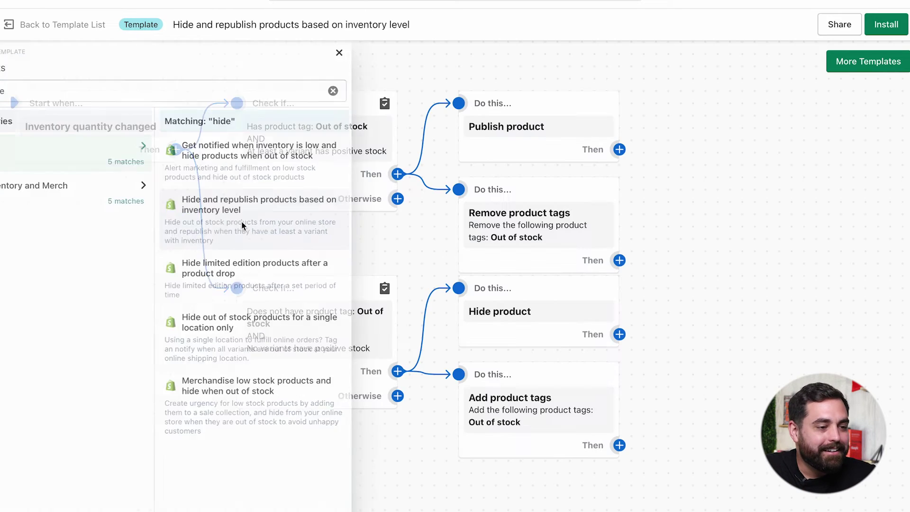
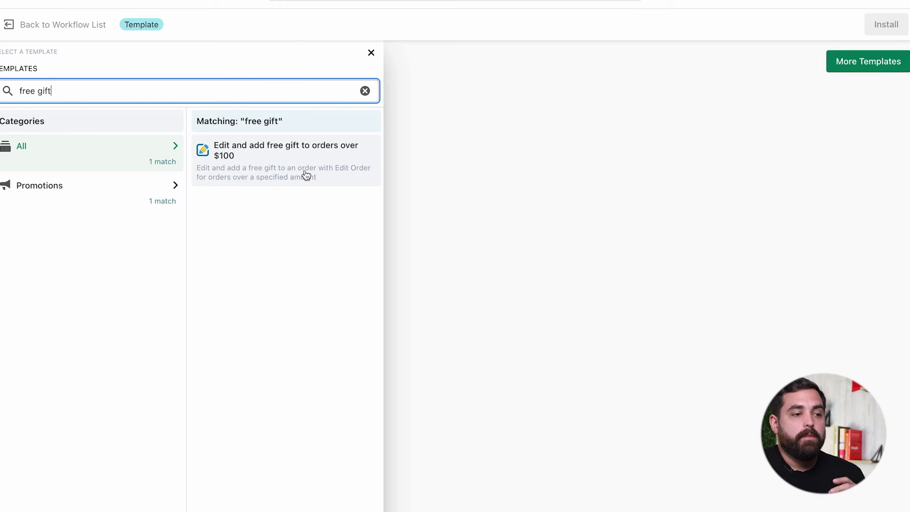
- Open the "Edit and add free gift to orders over $100" template to view its workflow
left_click(305, 175)
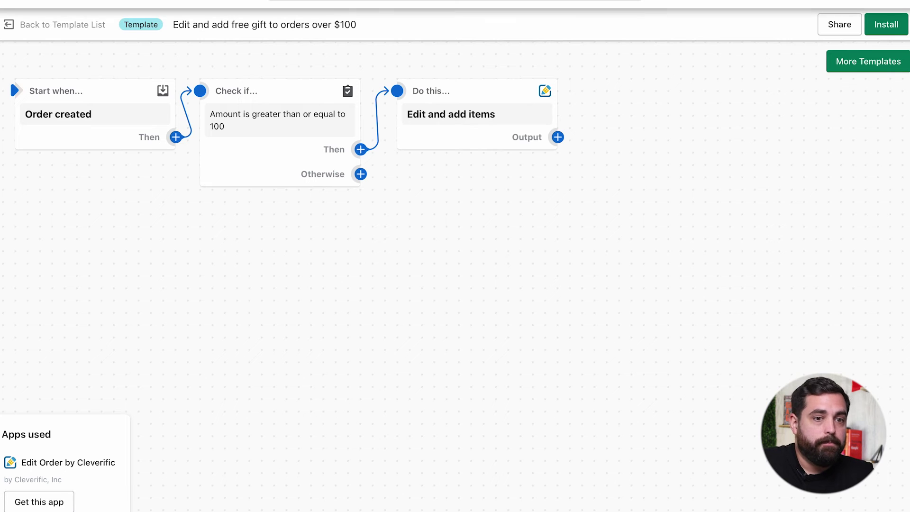
- Return to the template list, search for "hand" and open "Send handwritten note after customer places second order"
left_click(12, 25)
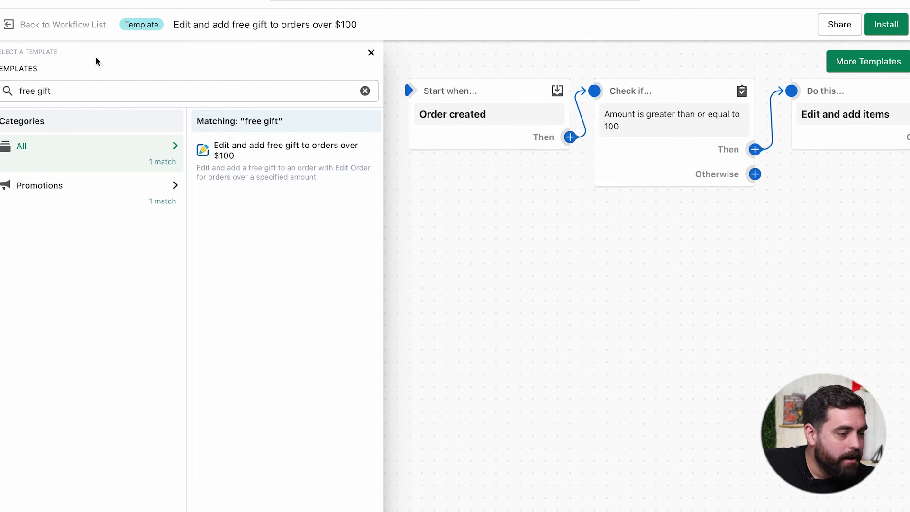
left_click(365, 91)
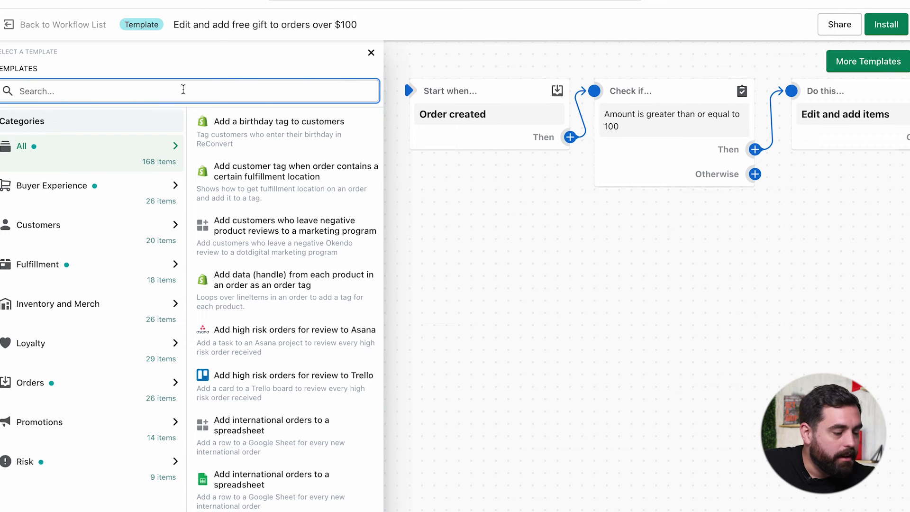
type("hand")
left_click(280, 284)
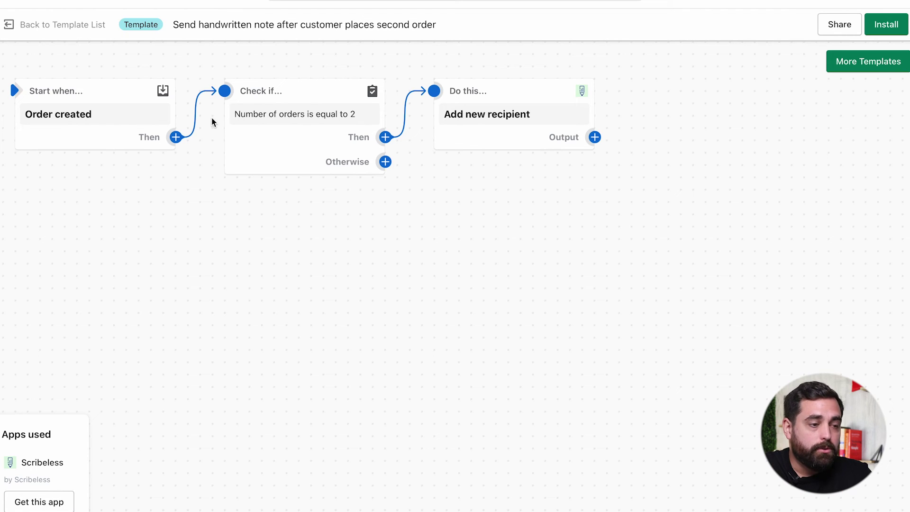
- Search the template list for "wishlist", view the "Email a customer when a wishlist item is on sale" template and return to the list
left_click(26, 26)
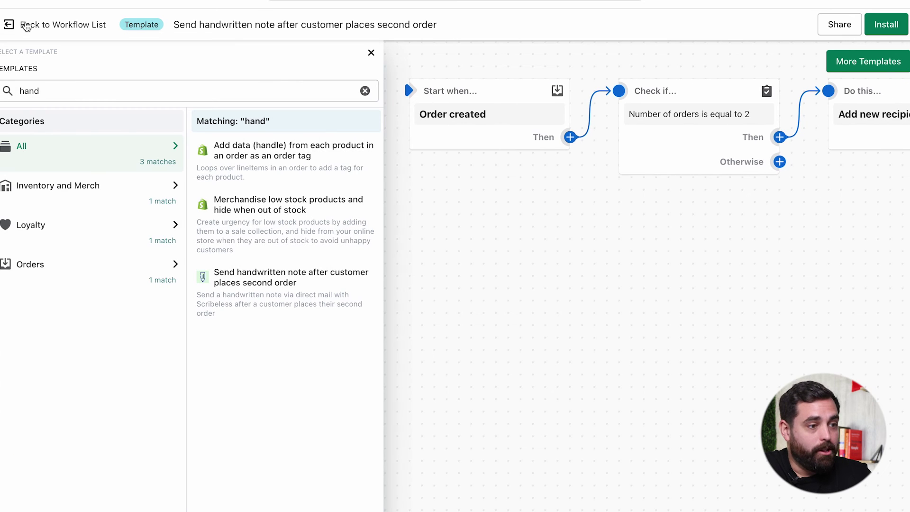
left_click(197, 92)
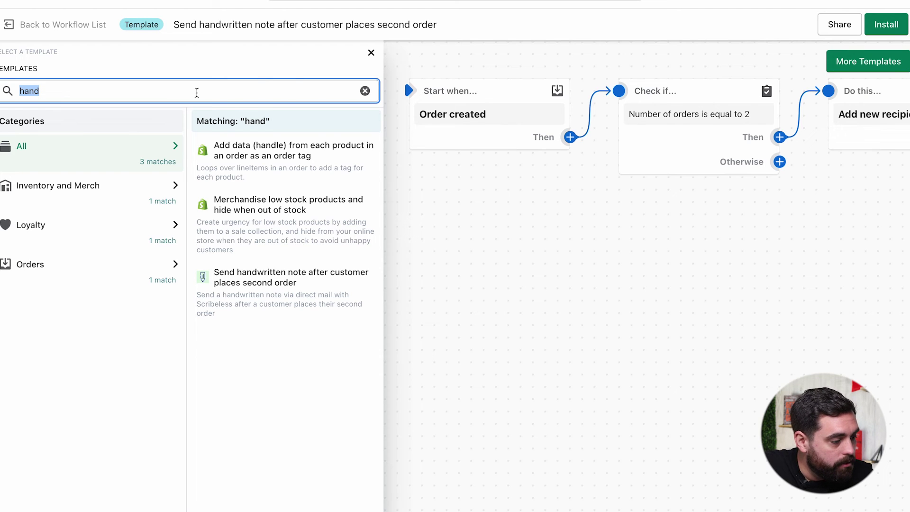
type("wishlist")
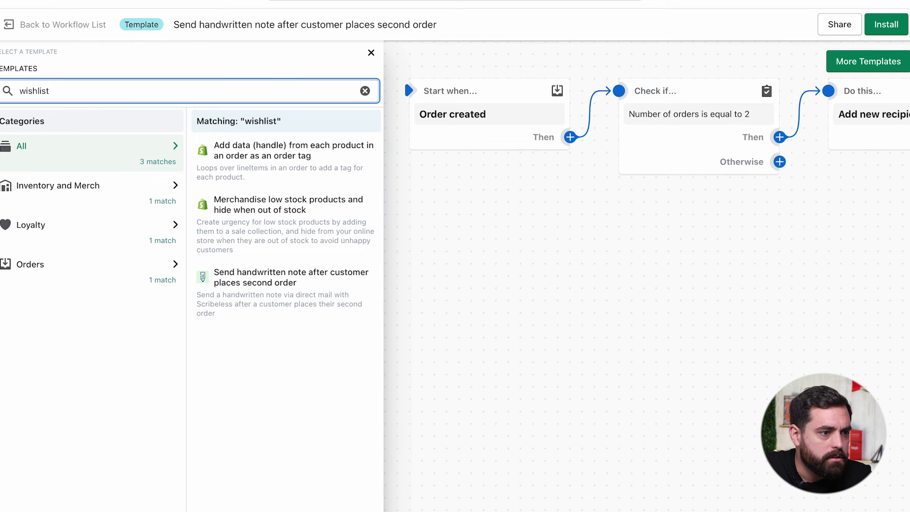
left_click(299, 170)
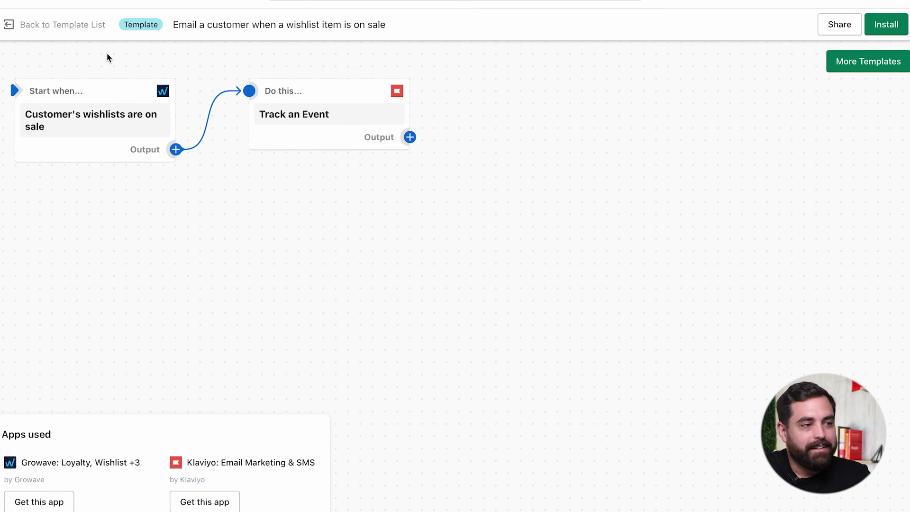
left_click(55, 29)
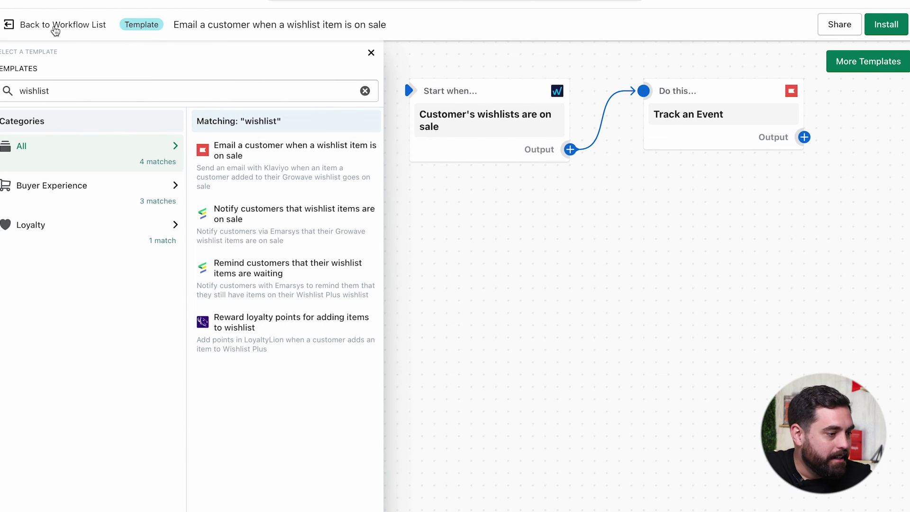